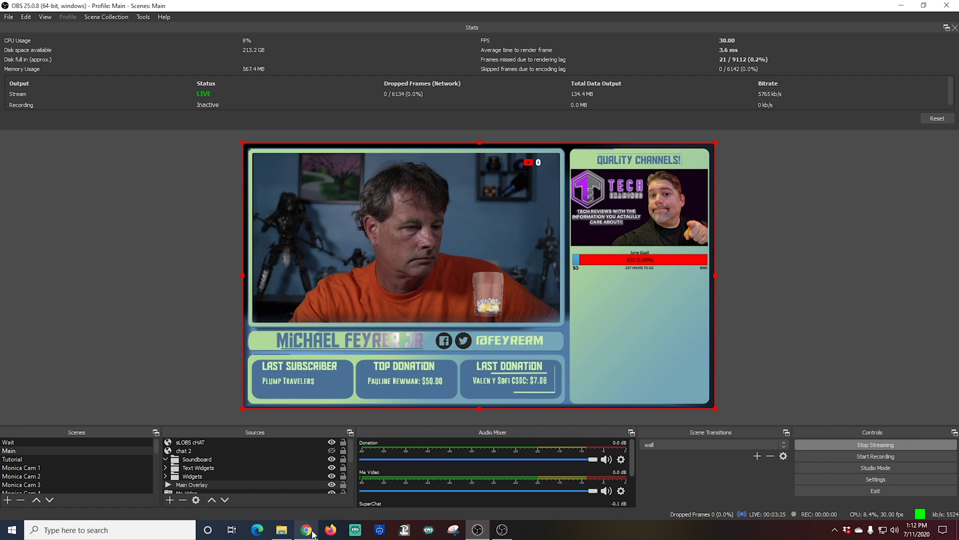
In YouTube Studio, unmute the stream preview briefly, then mute it again.
{"action": "left_click", "coordinate": [309, 531]}
{"action": "mouse_move", "coordinate": [85, 207]}
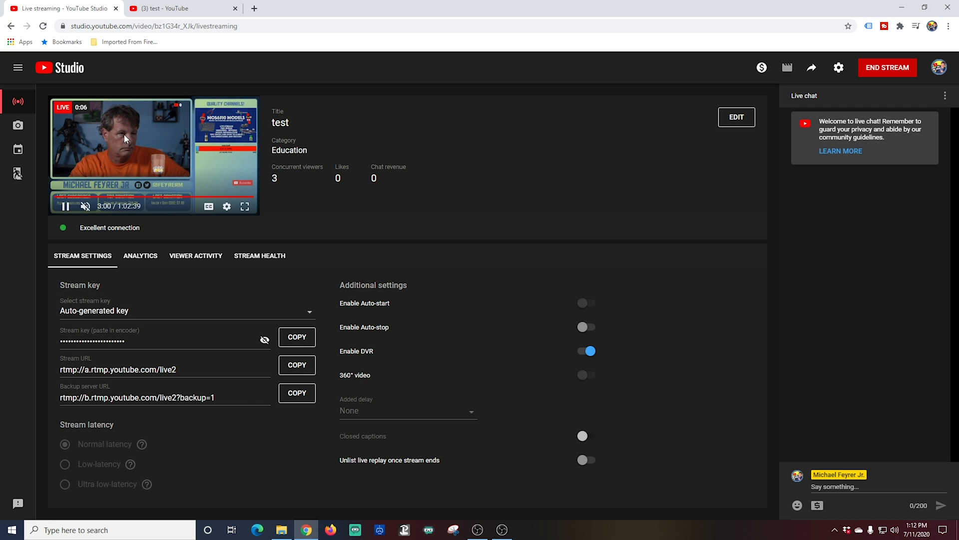
{"action": "left_click", "coordinate": [85, 207]}
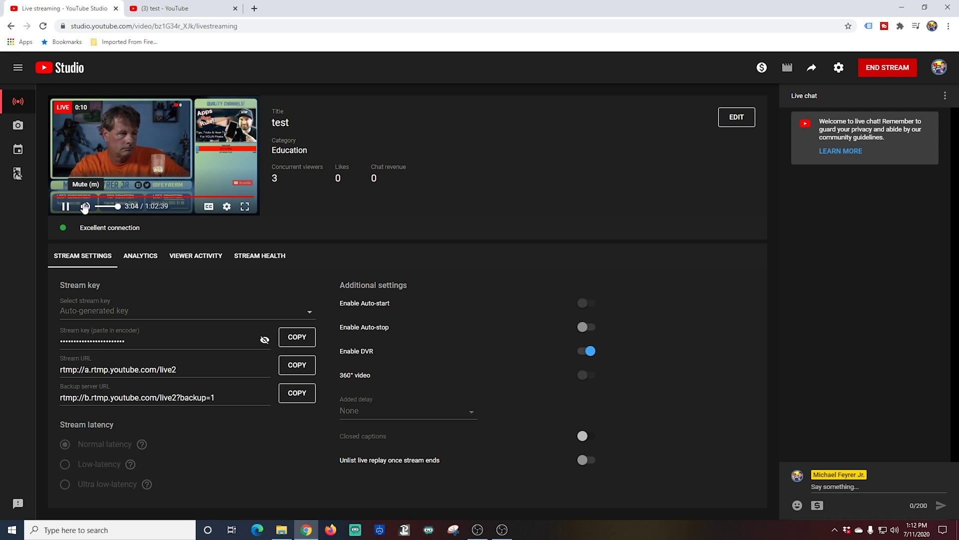
{"action": "left_click", "coordinate": [84, 207]}
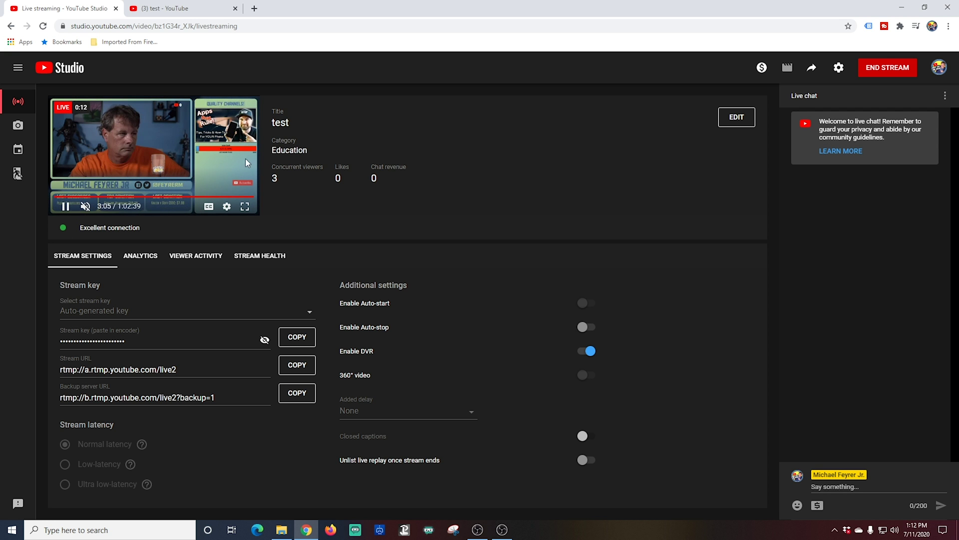
Mute the player on the '(3) test - YouTube' watch page and bring up that tab's options.
{"action": "left_click", "coordinate": [176, 11]}
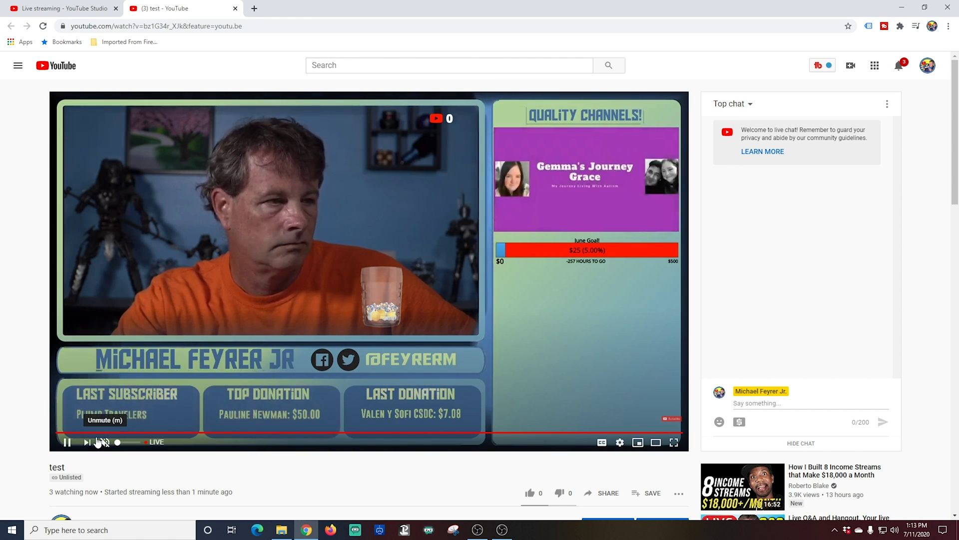
{"action": "left_click", "coordinate": [104, 443]}
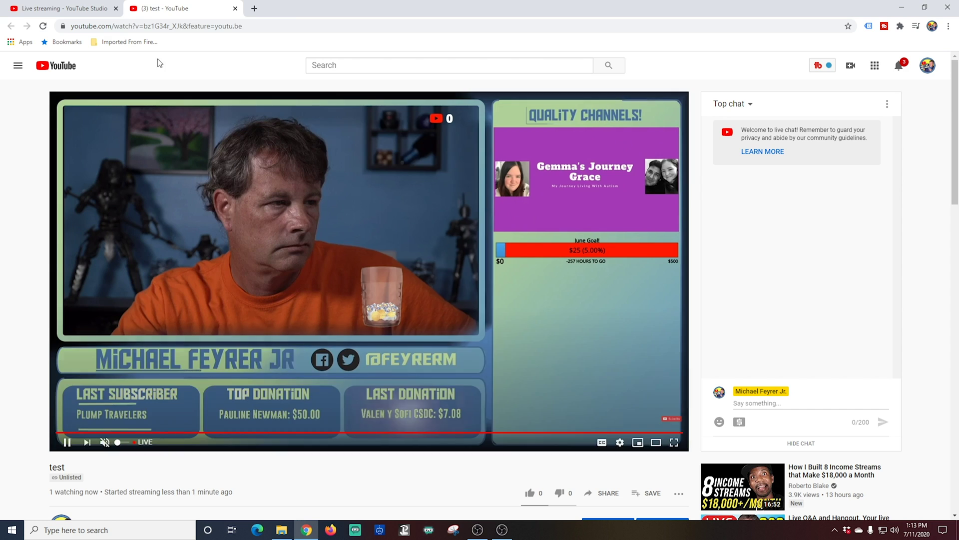
{"action": "right_click", "coordinate": [182, 12]}
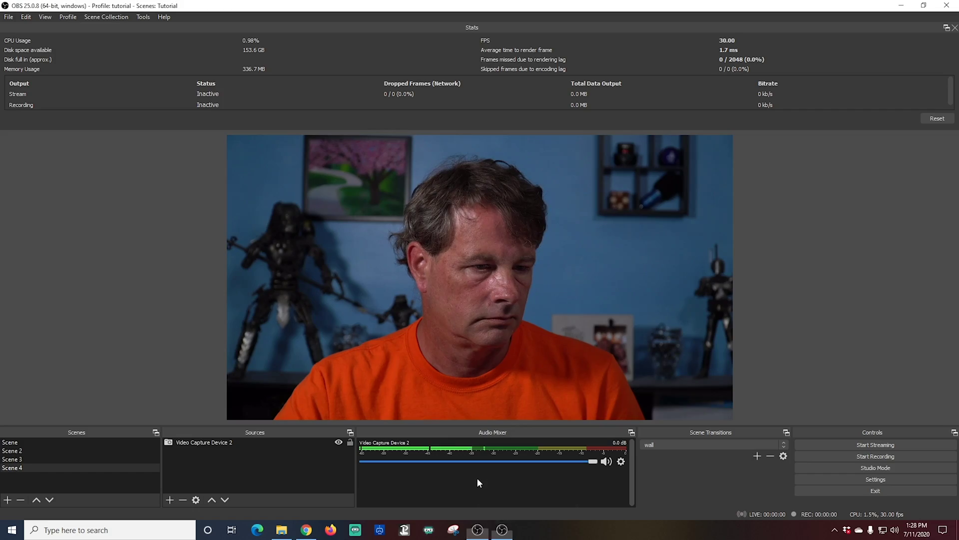
Back in OBS's Tutorial scene, bring up the Audio Mixer's options menu.
{"action": "right_click", "coordinate": [479, 483]}
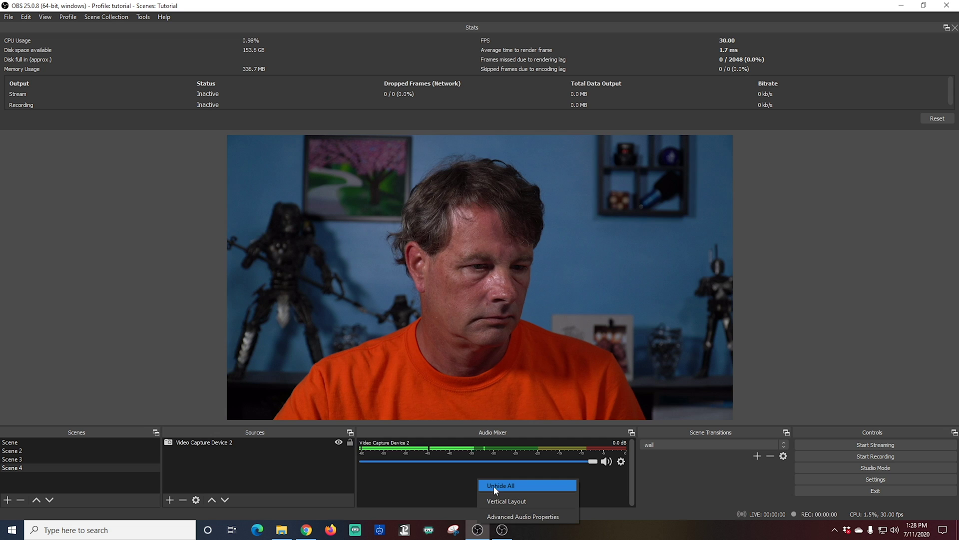
Unhide and mute the Desktop Audio track, then set Desktop Audio to Disabled in Audio settings.
{"action": "left_click", "coordinate": [494, 488]}
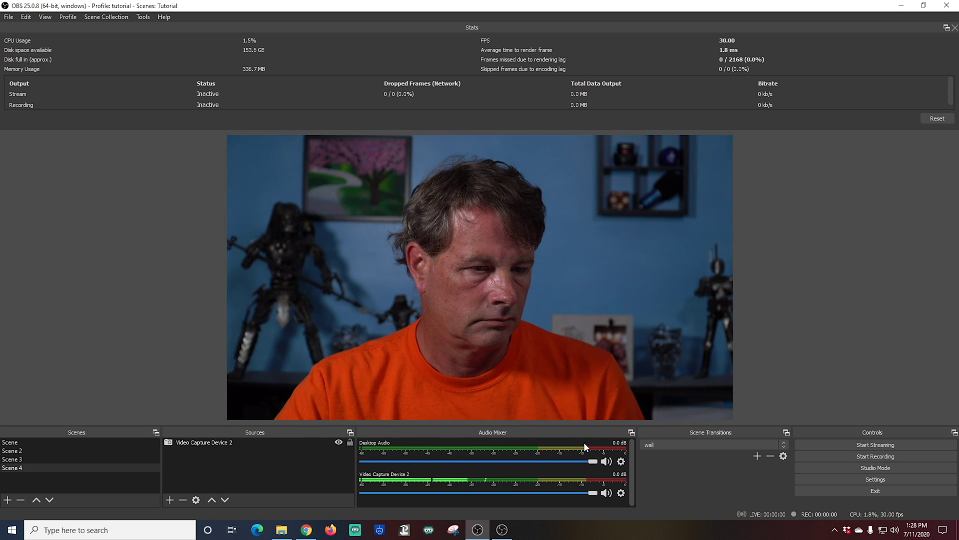
{"action": "left_click", "coordinate": [606, 460]}
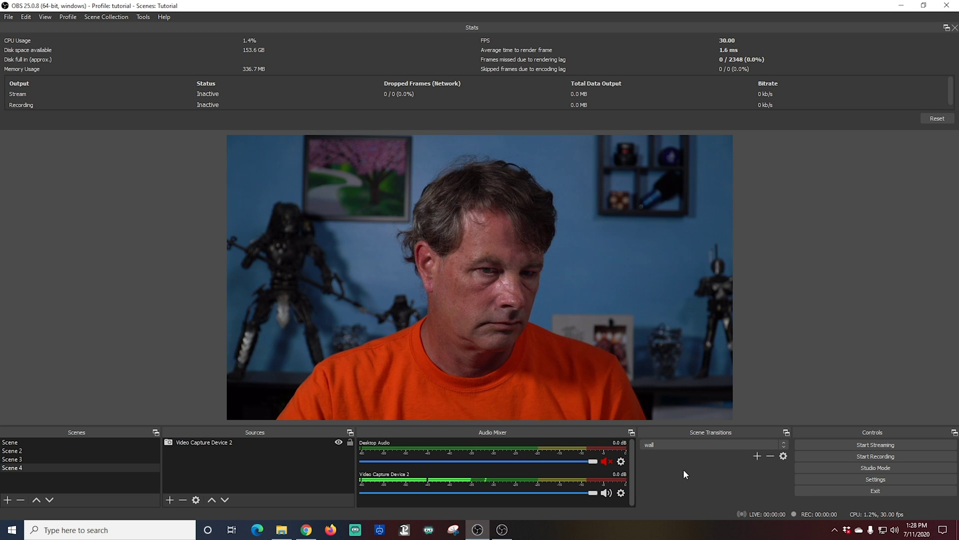
{"action": "left_click", "coordinate": [806, 481]}
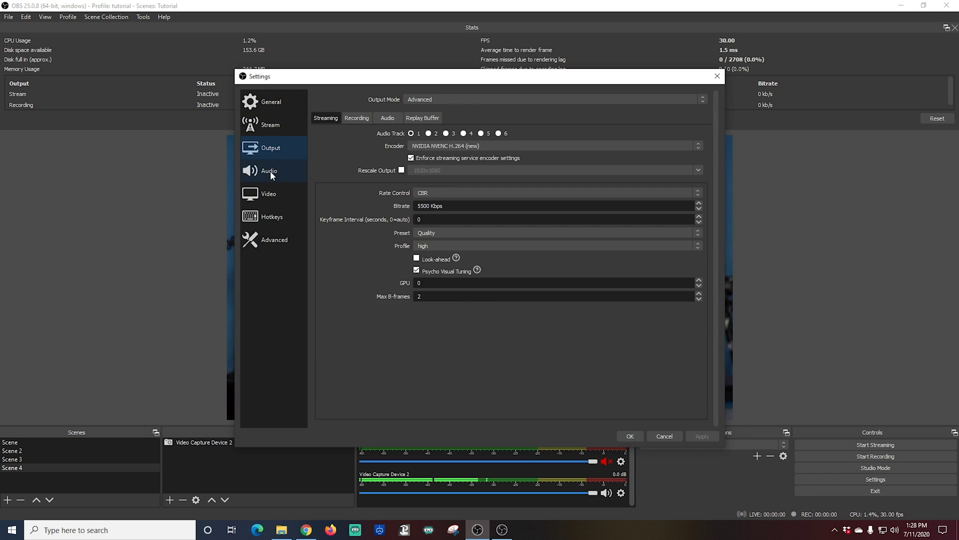
{"action": "left_click", "coordinate": [270, 171]}
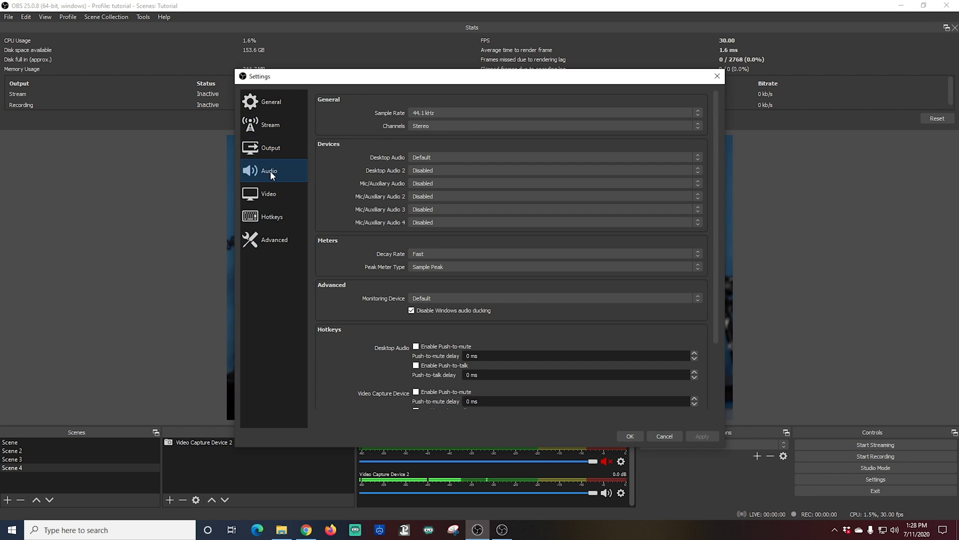
{"action": "left_click", "coordinate": [438, 157]}
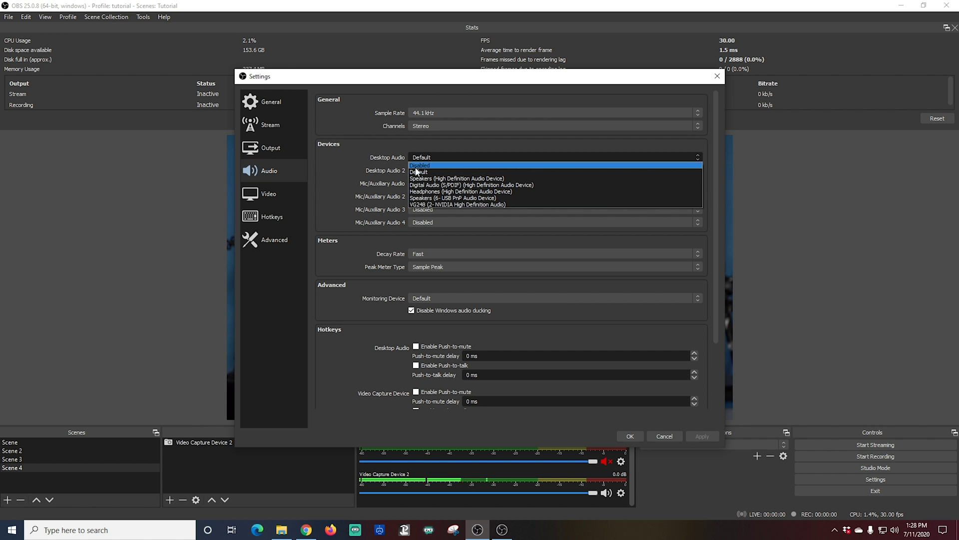
{"action": "left_click", "coordinate": [416, 166]}
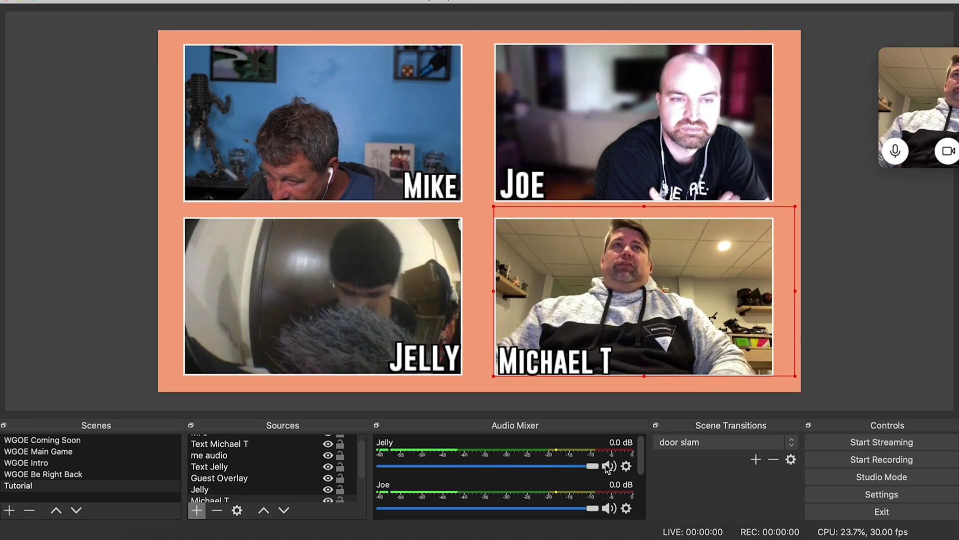
{"action": "left_click", "coordinate": [608, 466]}
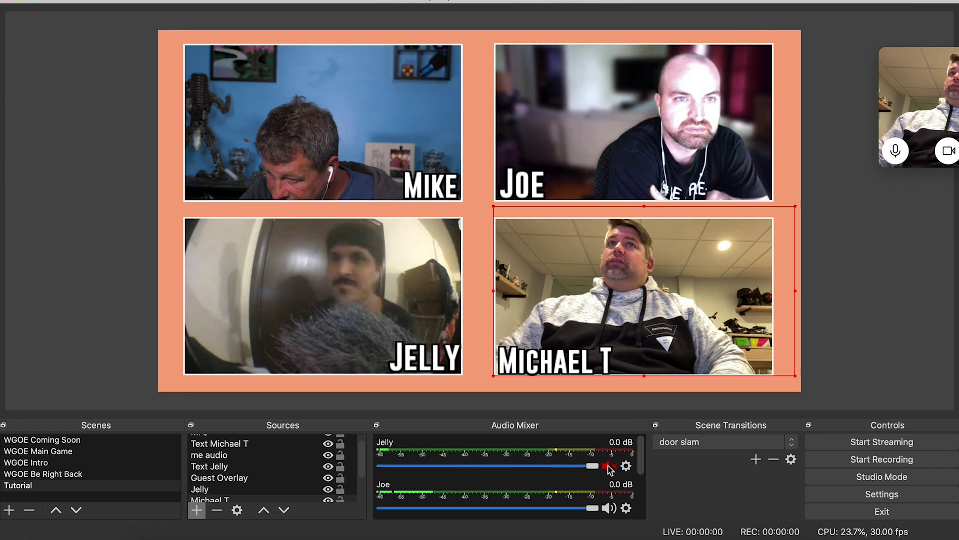
{"action": "left_click", "coordinate": [608, 466]}
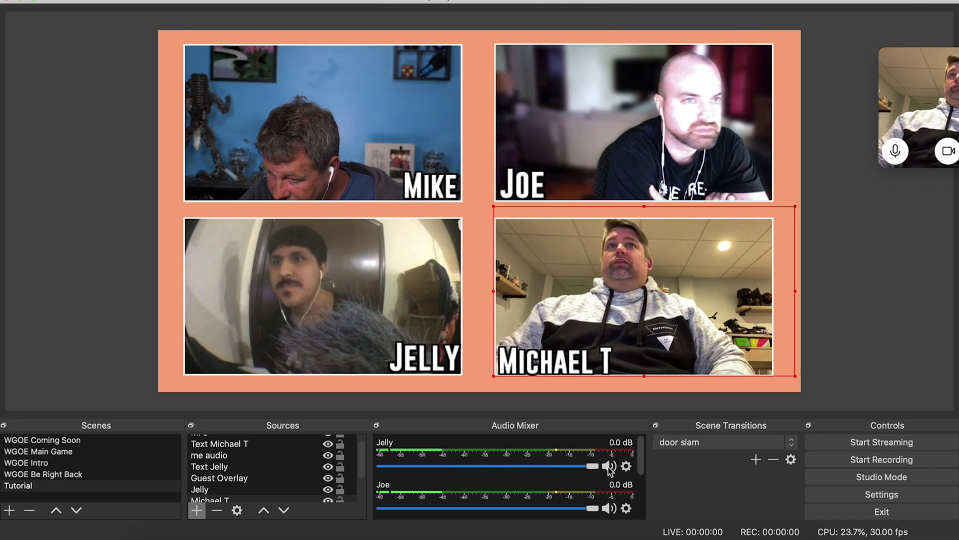
{"action": "left_click", "coordinate": [609, 508]}
{"action": "left_click", "coordinate": [609, 509]}
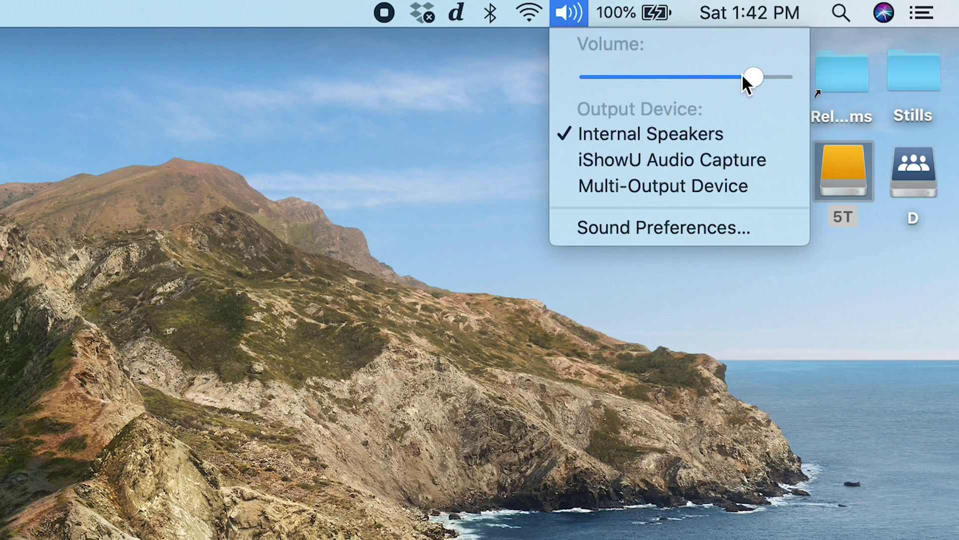
Switch macOS sound output to Multi-Output Device, passing briefly through iShowU Audio Capture.
{"action": "left_click_drag", "start_coordinate": [743, 75], "coordinate": [828, 88]}
{"action": "left_click", "coordinate": [565, 12]}
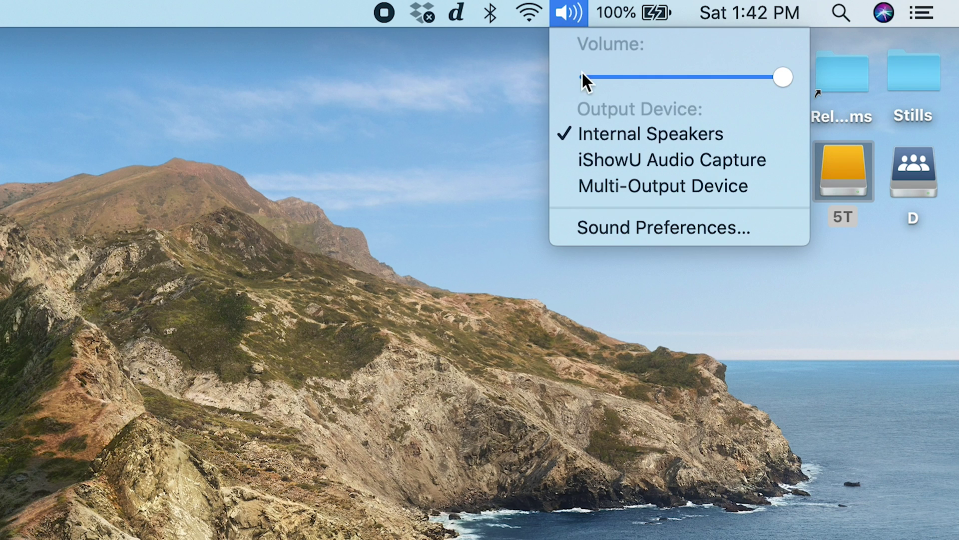
{"action": "left_click", "coordinate": [631, 160]}
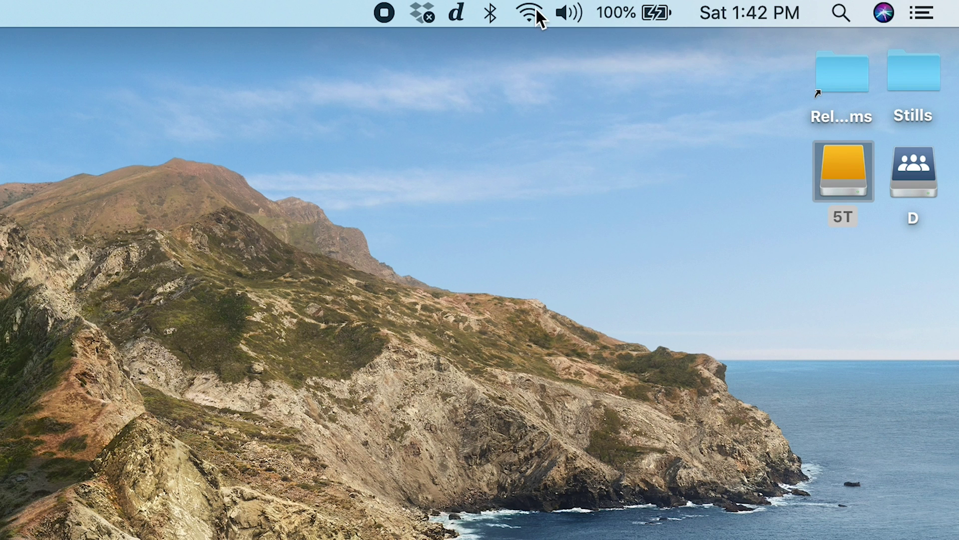
{"action": "left_click", "coordinate": [570, 14]}
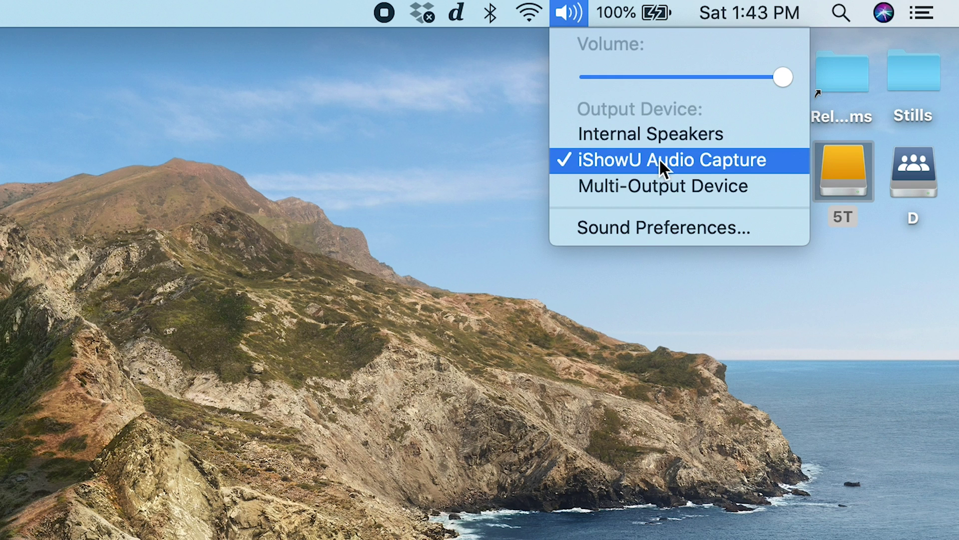
{"action": "left_click", "coordinate": [659, 190]}
{"action": "left_click", "coordinate": [570, 15]}
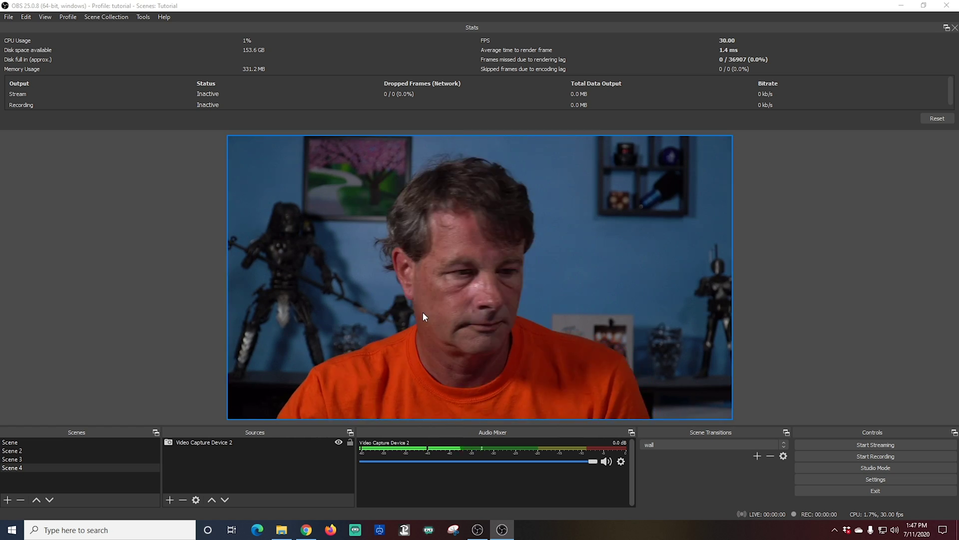
Set Video Capture Device 2's audio monitoring to Monitor and Output in Advanced Audio Properties.
{"action": "left_click", "coordinate": [622, 463]}
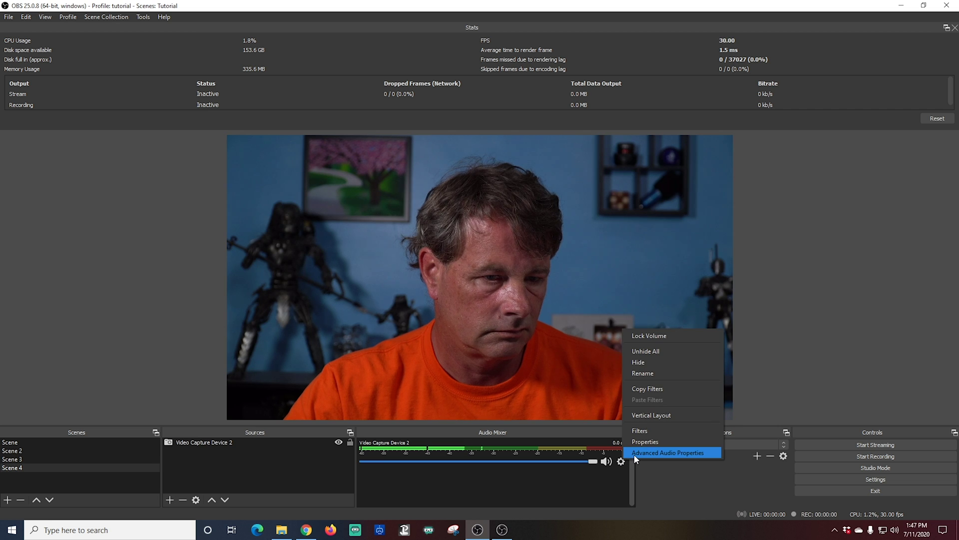
{"action": "left_click", "coordinate": [636, 456]}
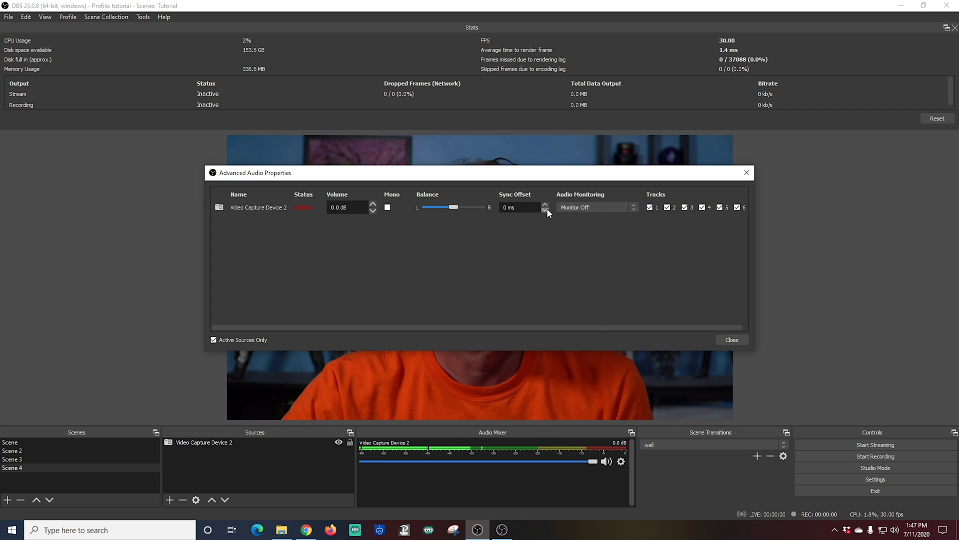
{"action": "left_click", "coordinate": [568, 210]}
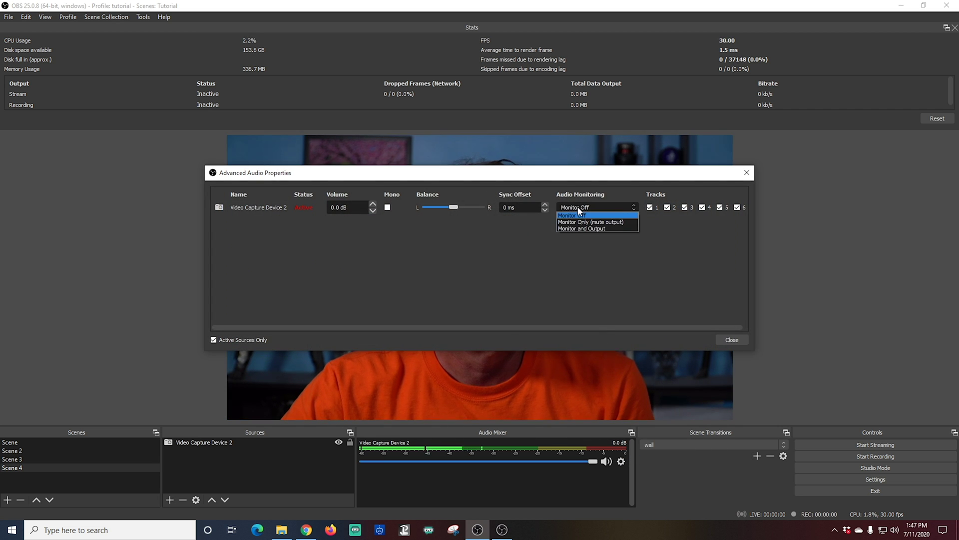
{"action": "left_click", "coordinate": [581, 229]}
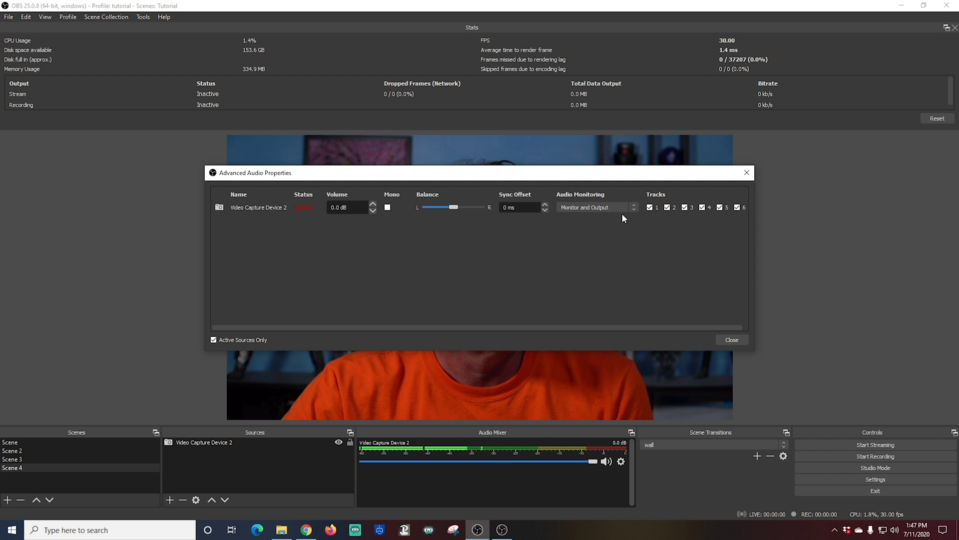
Close the Advanced Audio Properties dialog and select the Video Capture Device 2 source.
{"action": "left_click_drag", "start_coordinate": [515, 174], "coordinate": [484, 42]}
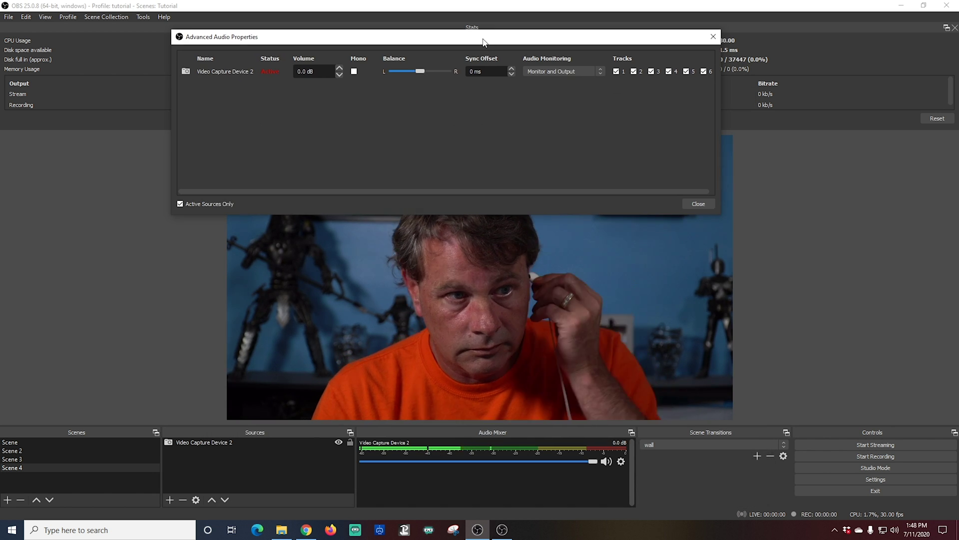
{"action": "left_click_drag", "start_coordinate": [484, 42], "coordinate": [503, 210]}
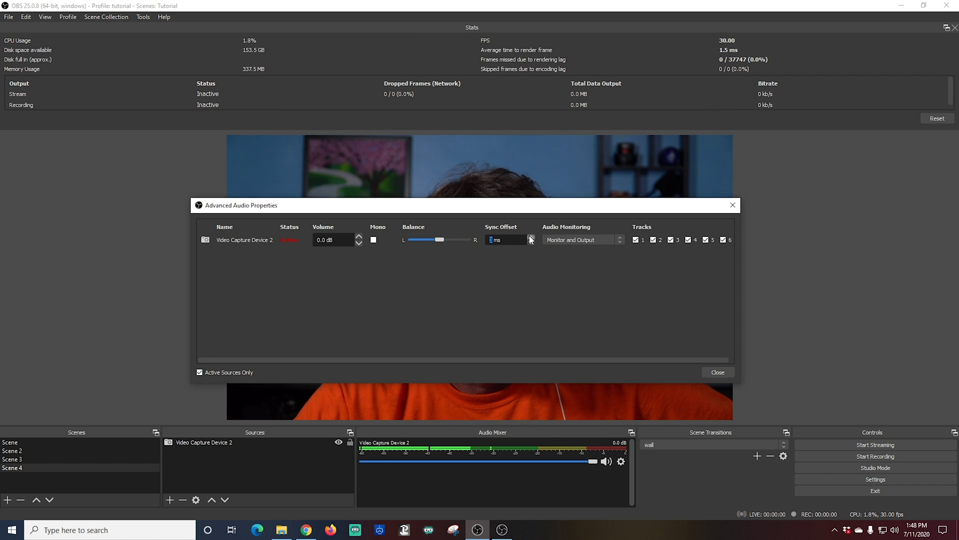
{"action": "key", "text": "Escape"}
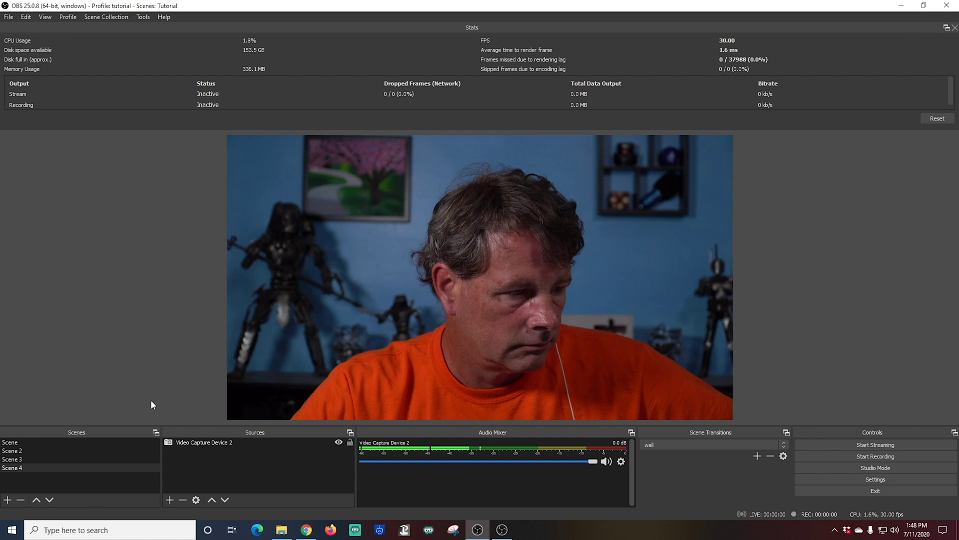
{"action": "left_click", "coordinate": [196, 443]}
Add a Video Delay (Async) filter to Video Capture Device 2 and raise its delay above 0 ms.
{"action": "right_click", "coordinate": [196, 444]}
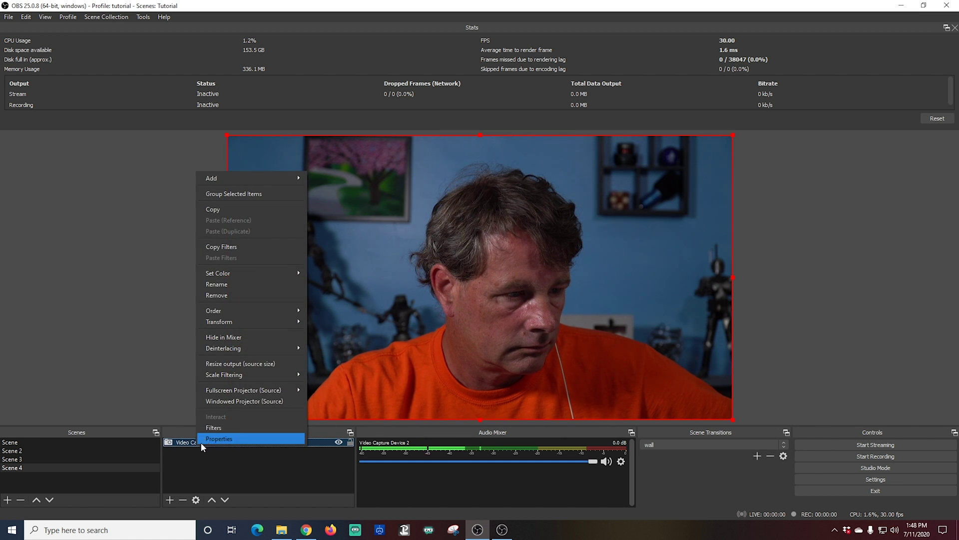
{"action": "left_click", "coordinate": [213, 421]}
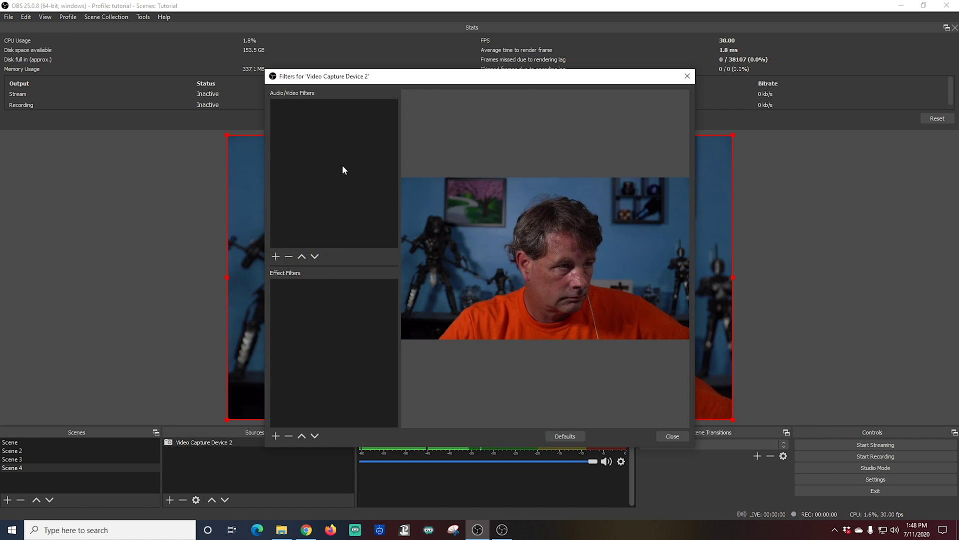
{"action": "left_click", "coordinate": [275, 256]}
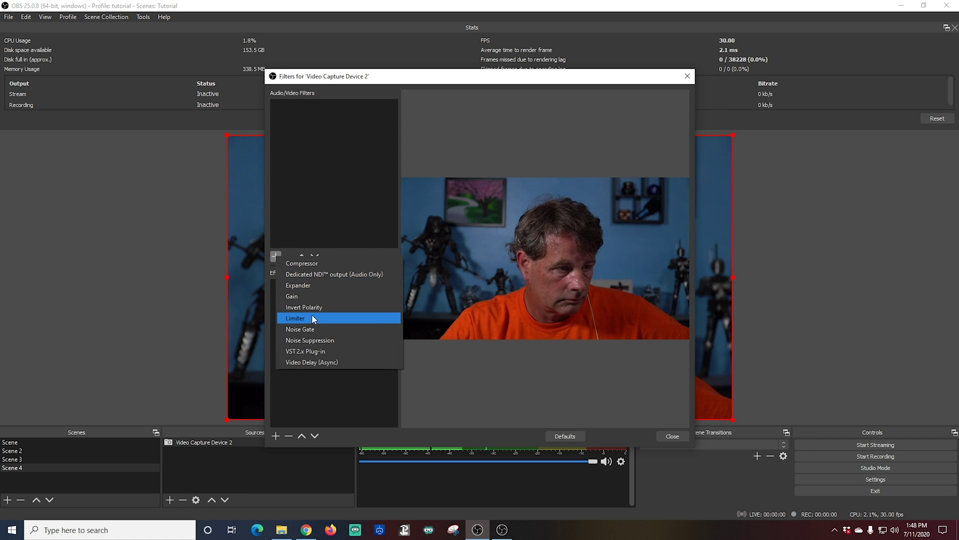
{"action": "left_click", "coordinate": [317, 358]}
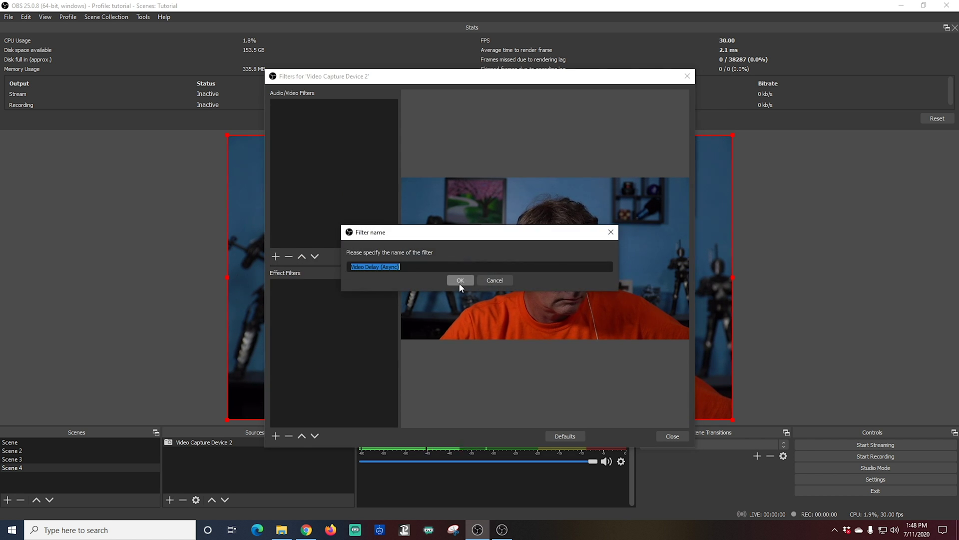
{"action": "left_click", "coordinate": [459, 281]}
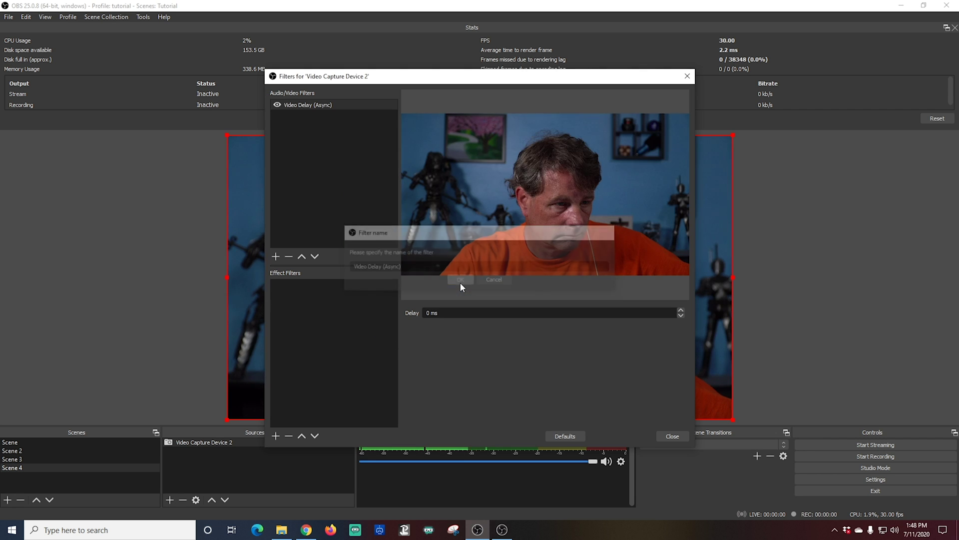
{"action": "left_click", "coordinate": [680, 310]}
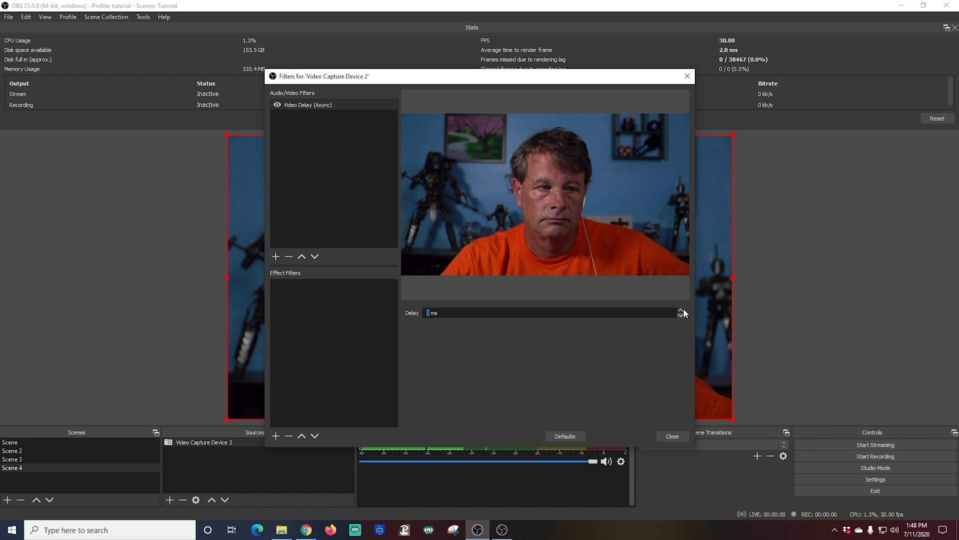